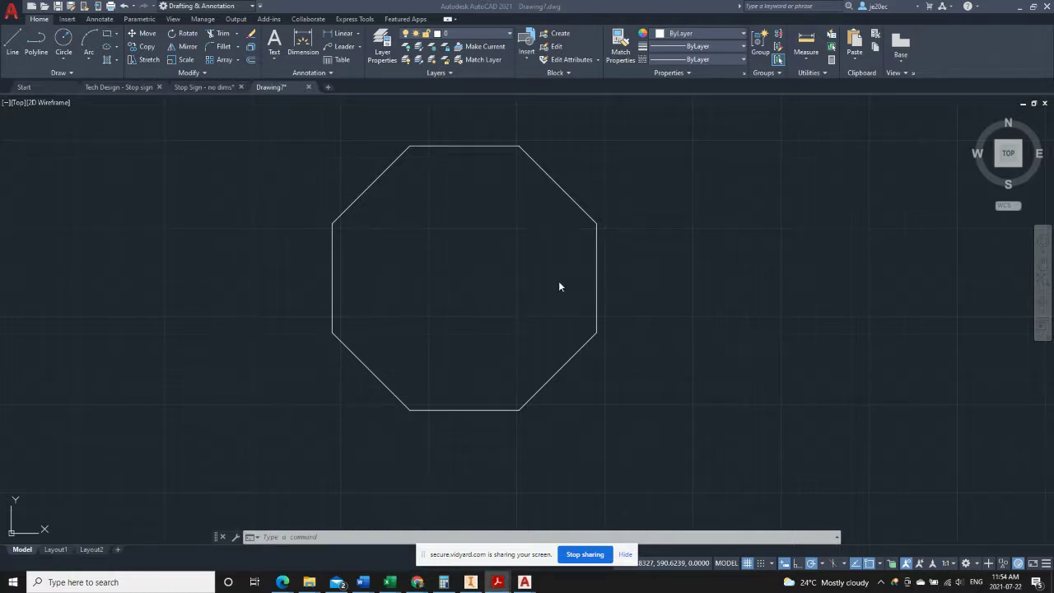
Offset the upper-left, left, lower-left and bottom octagon edges 7 mm inward.
left_click(251, 60)
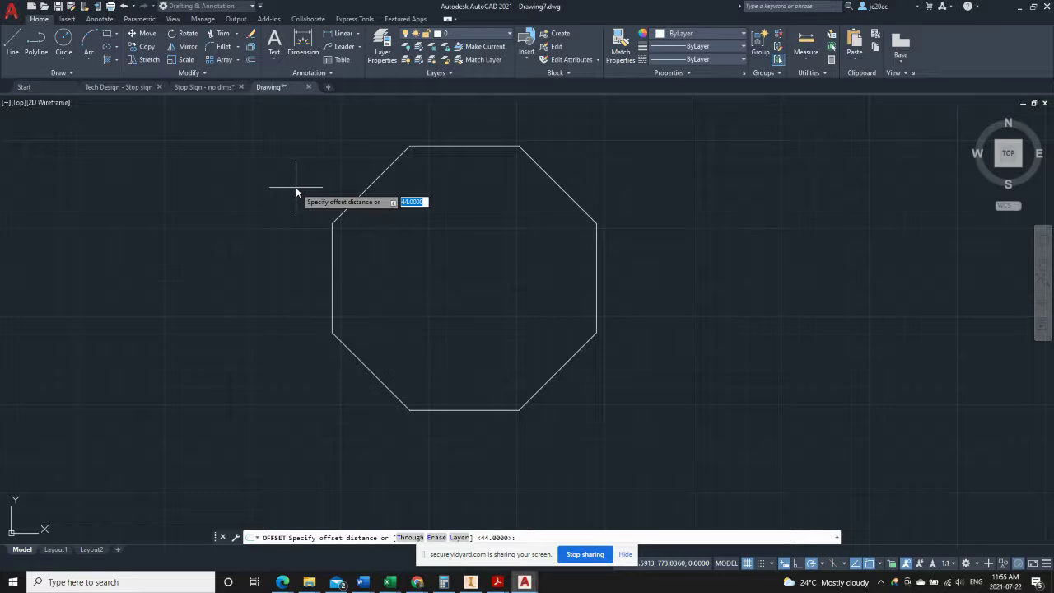
type("7")
key("Return")
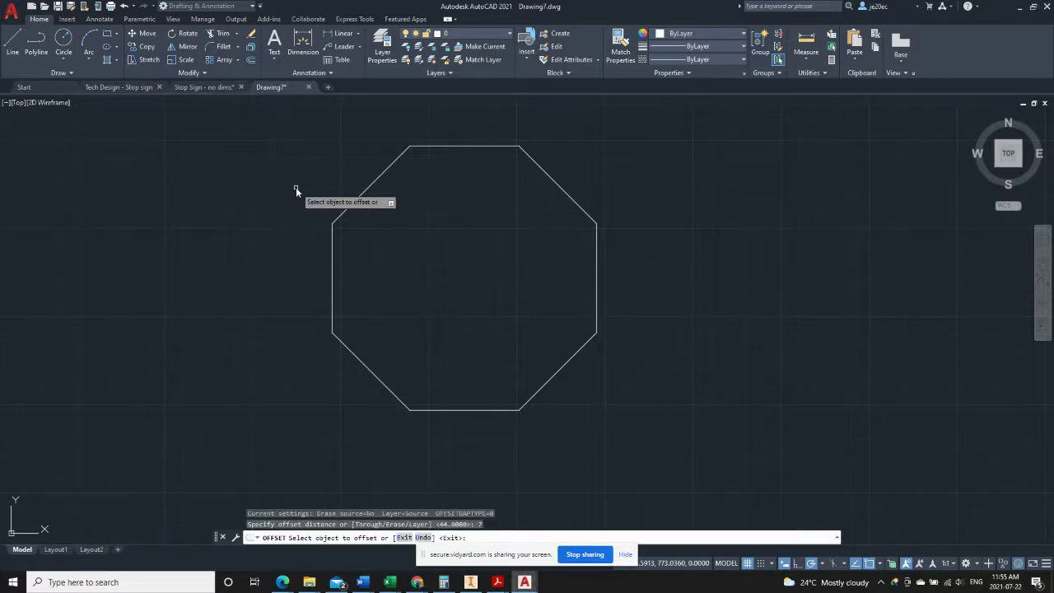
left_click(353, 201)
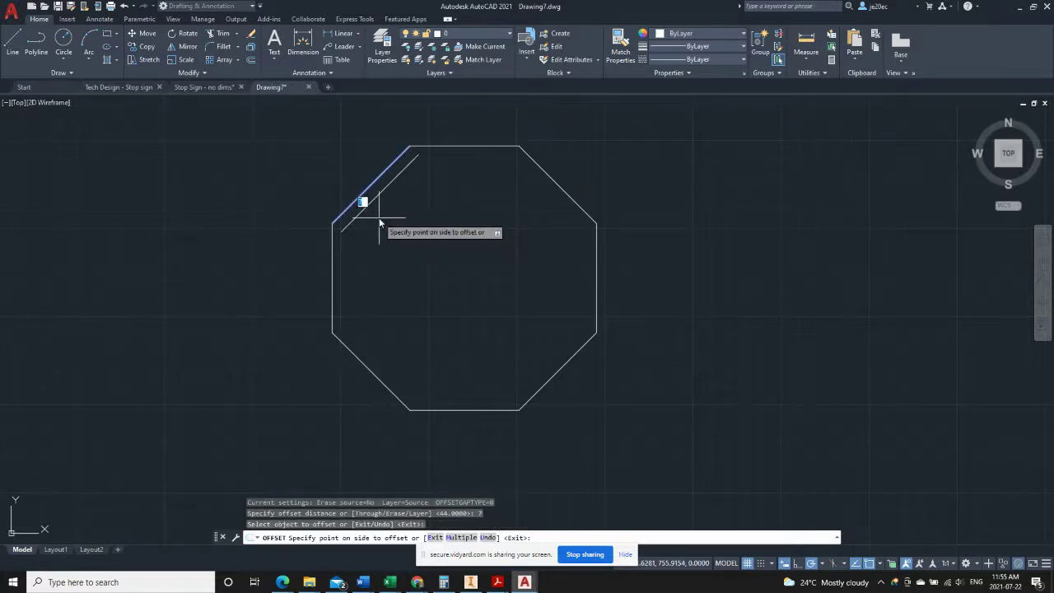
left_click(375, 214)
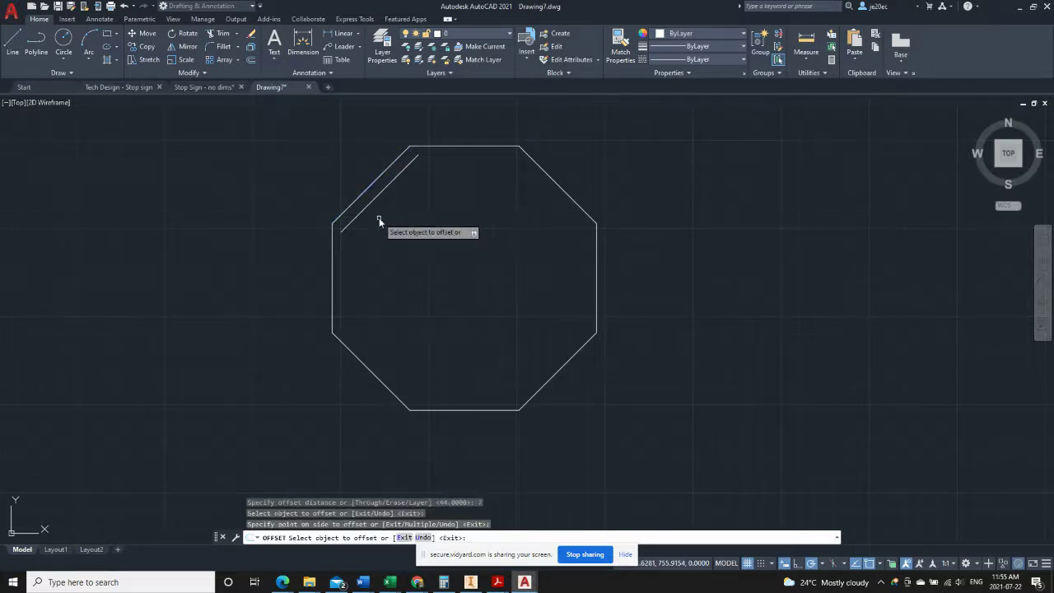
left_click(333, 260)
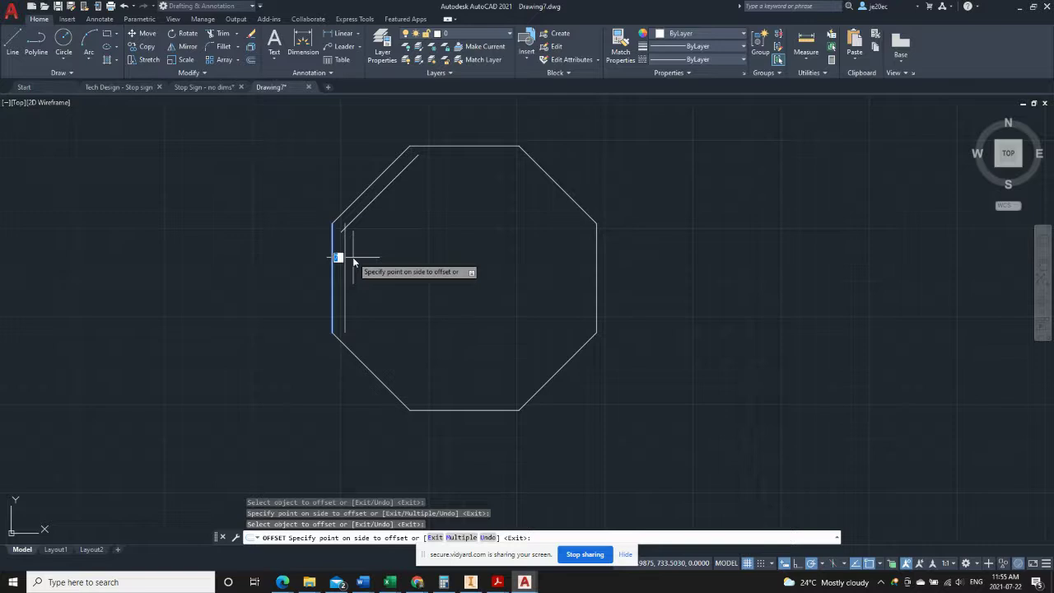
left_click(354, 261)
left_click(358, 362)
left_click(388, 350)
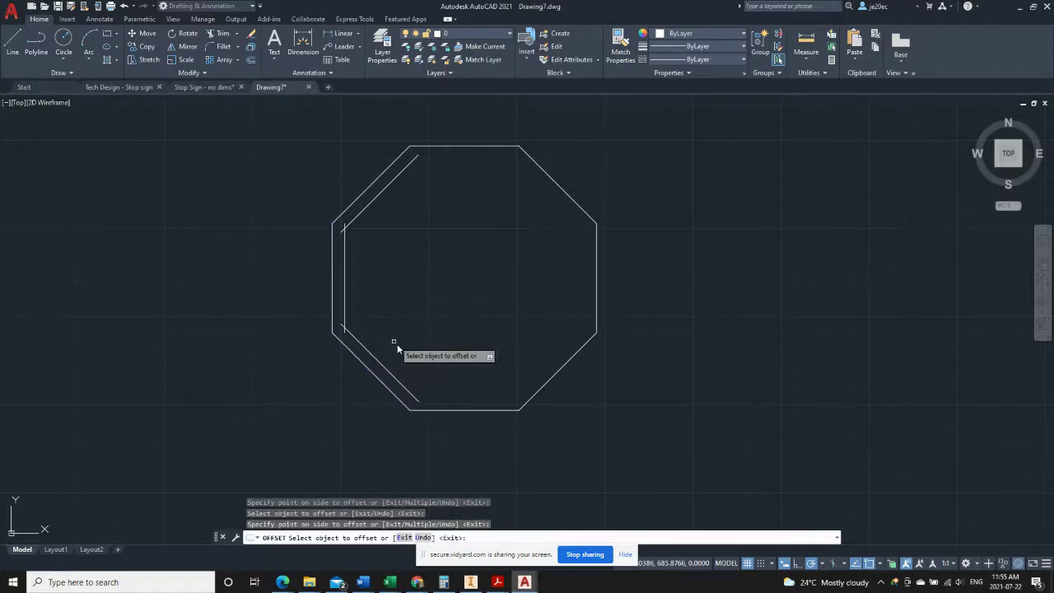
left_click(449, 409)
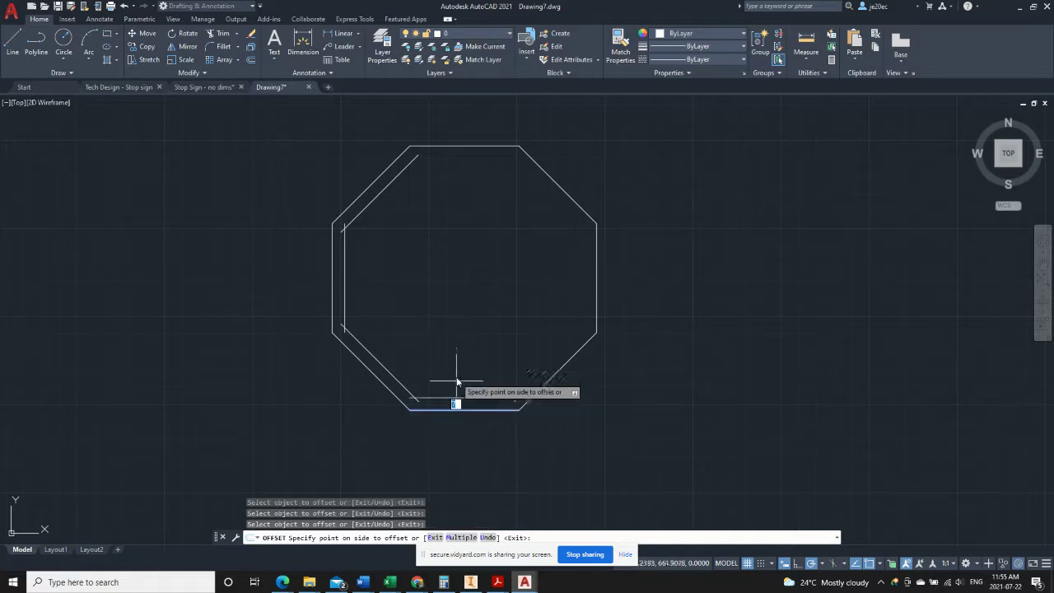
left_click(458, 381)
Offset the lower-right, right, upper-right and top edges 7 mm inward to complete the border.
left_click(539, 393)
left_click(561, 353)
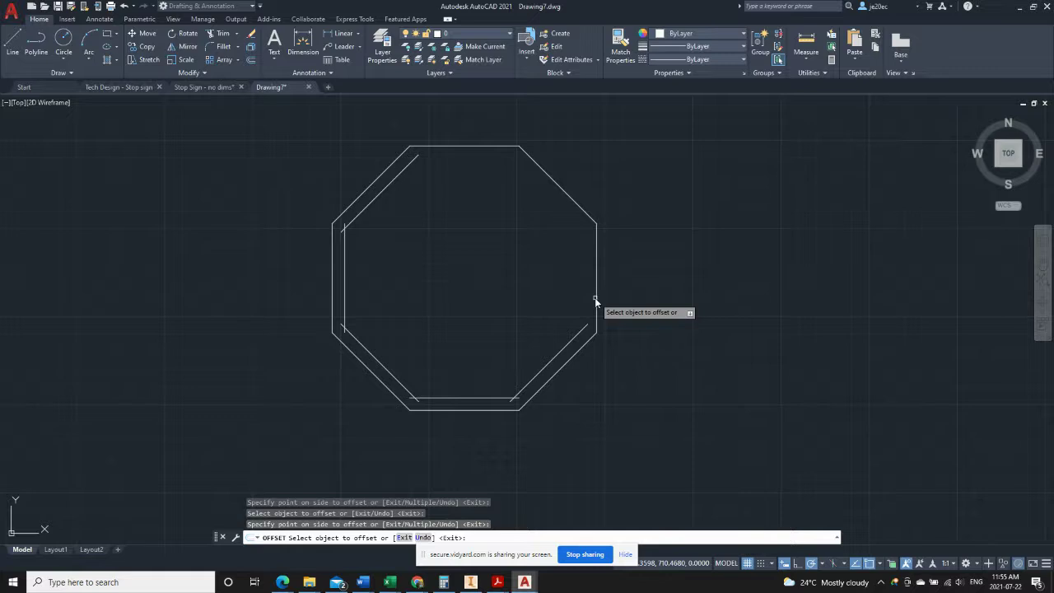
left_click(595, 298)
left_click(571, 298)
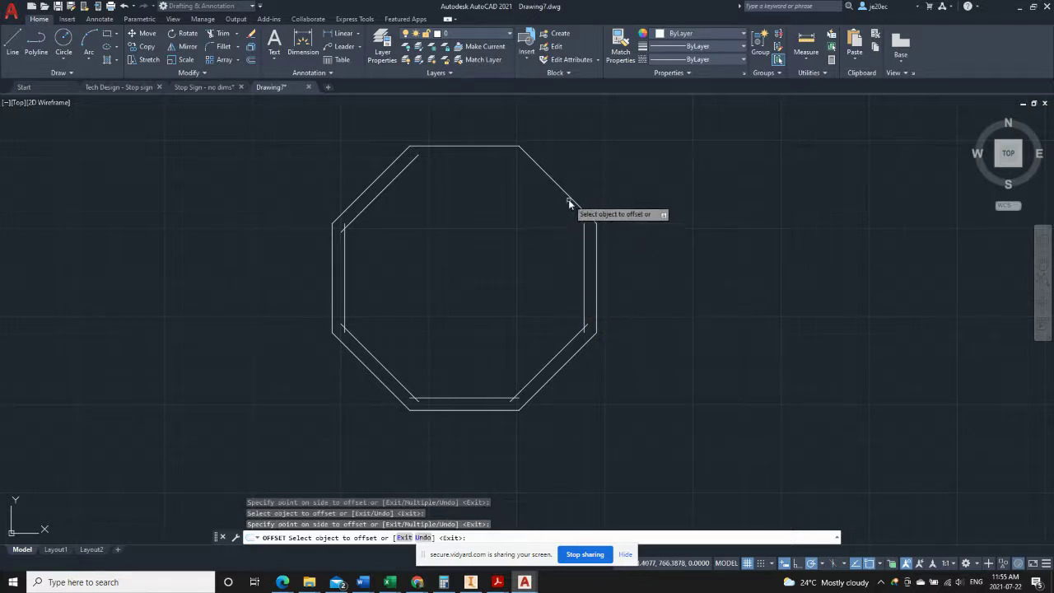
left_click(570, 198)
left_click(553, 216)
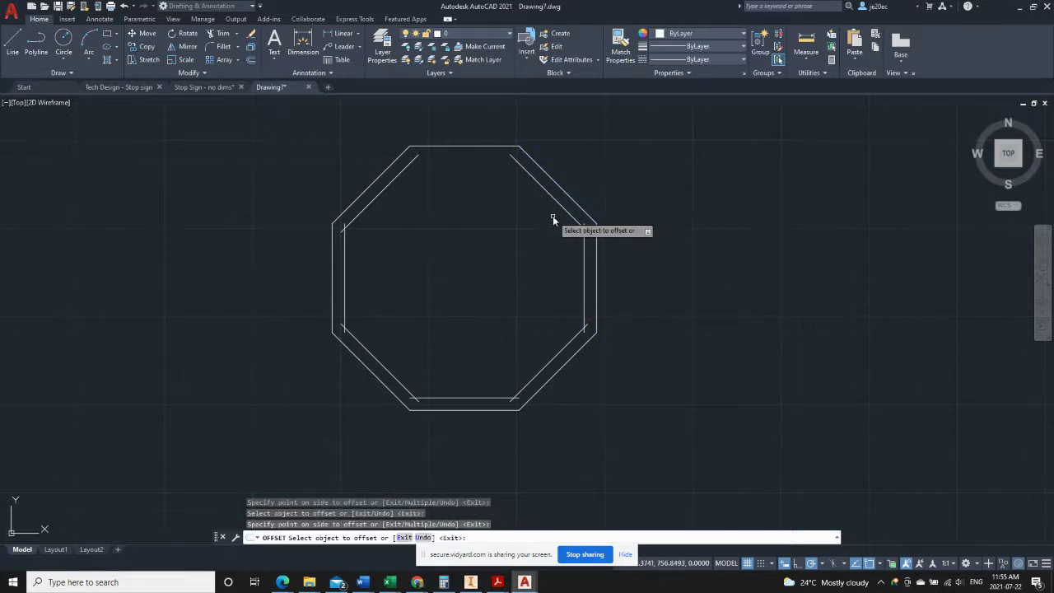
left_click(435, 145)
left_click(429, 185)
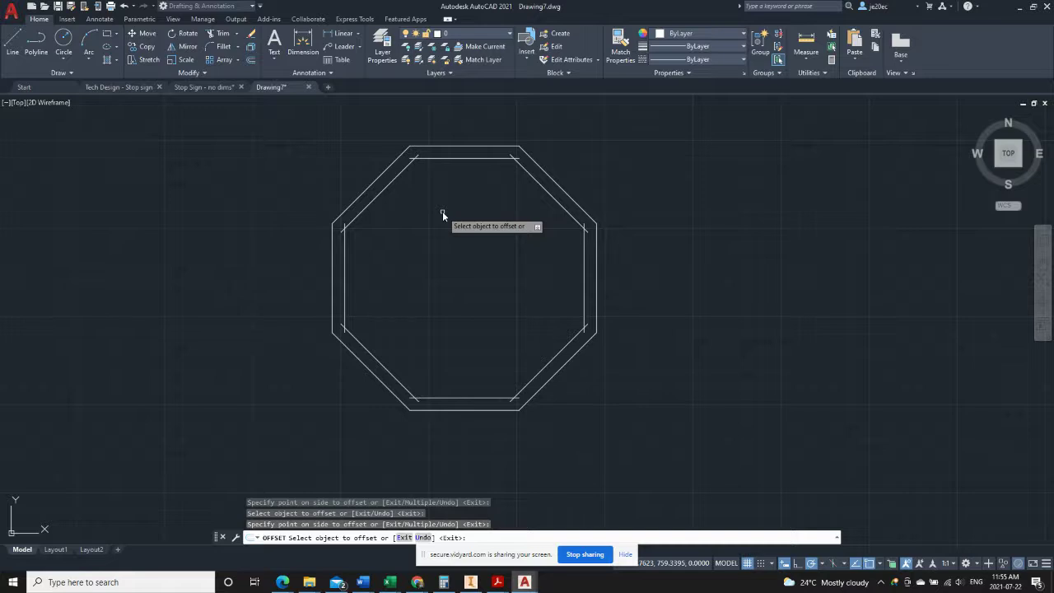
key("Return")
scroll(417, 156, "up", 6)
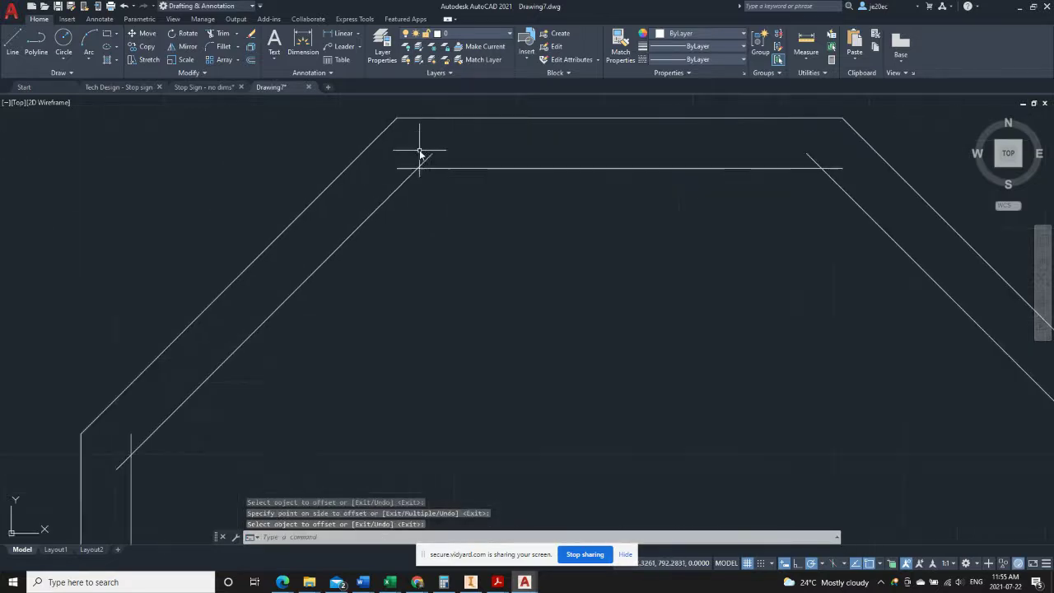
Trim the overshooting line ends at the inner upper-left and left corners.
scroll(421, 155, "up", 2)
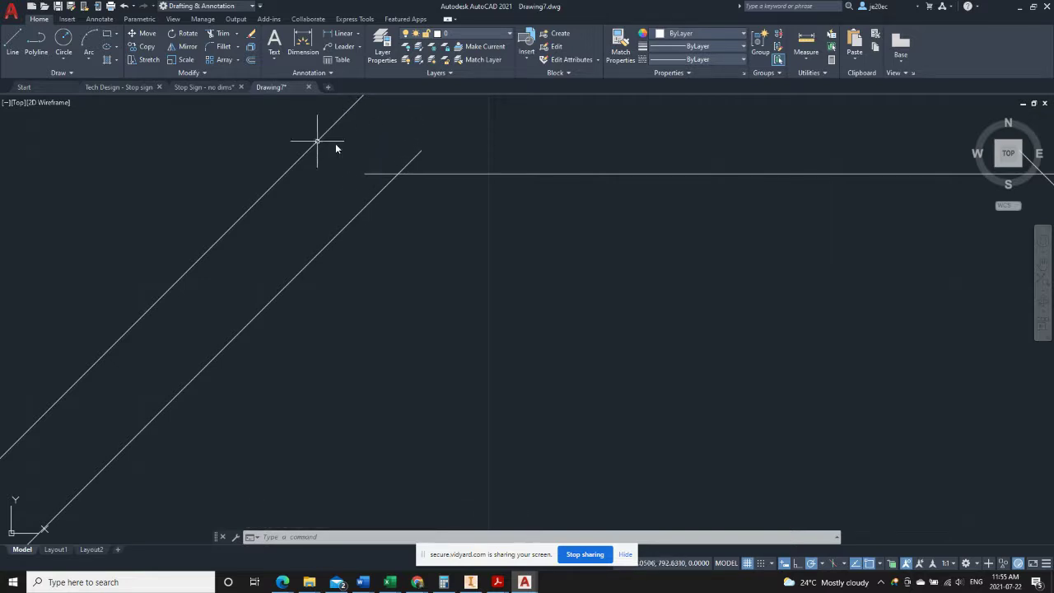
left_click(216, 34)
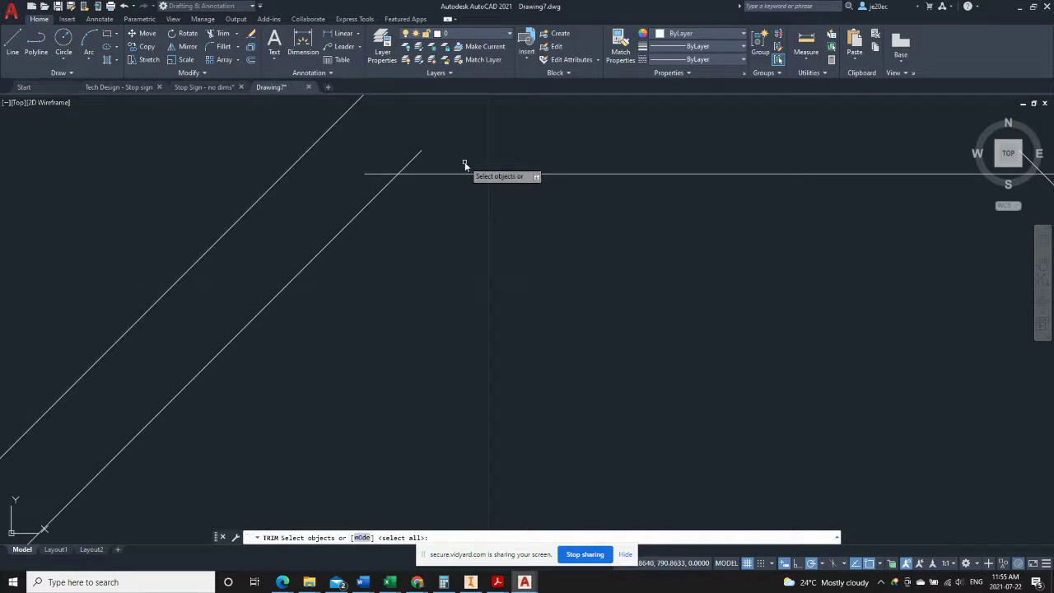
scroll(465, 165, "down", 3)
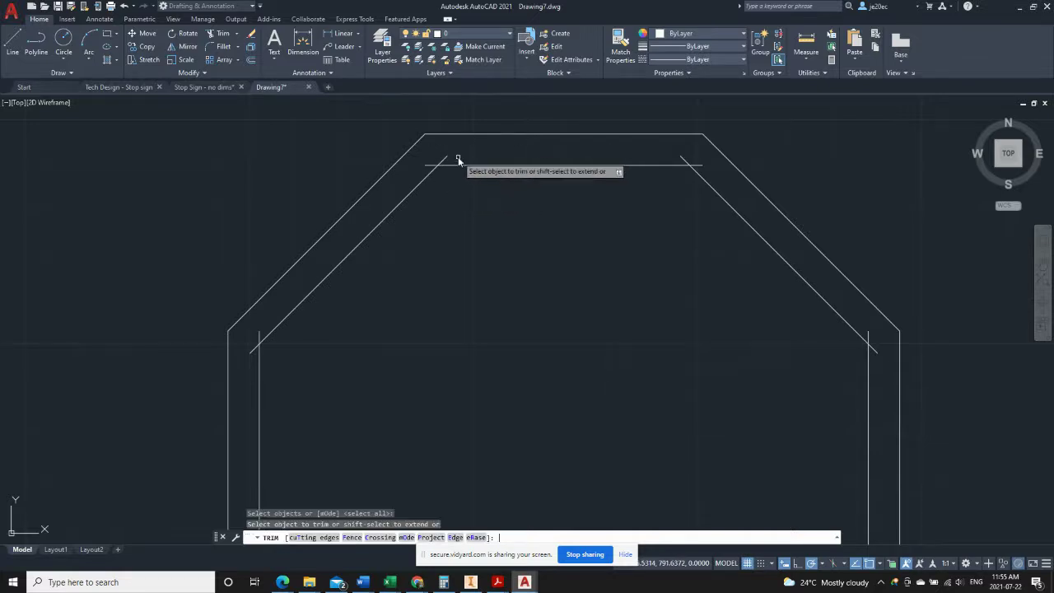
key("Return")
left_click(448, 160)
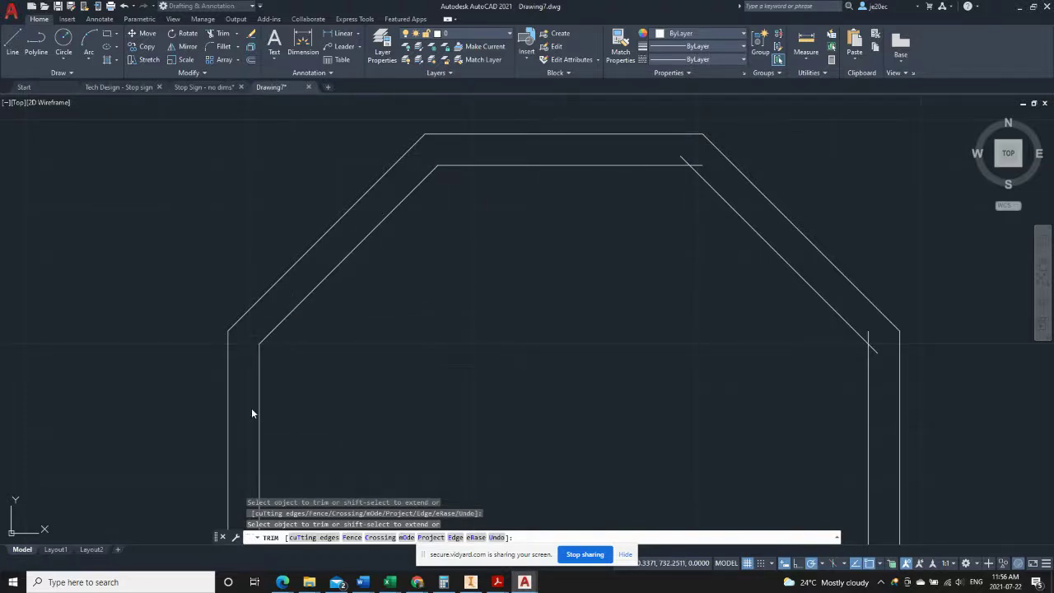
middle_click_drag(251, 408, 308, 153)
scroll(308, 153, "down", 2)
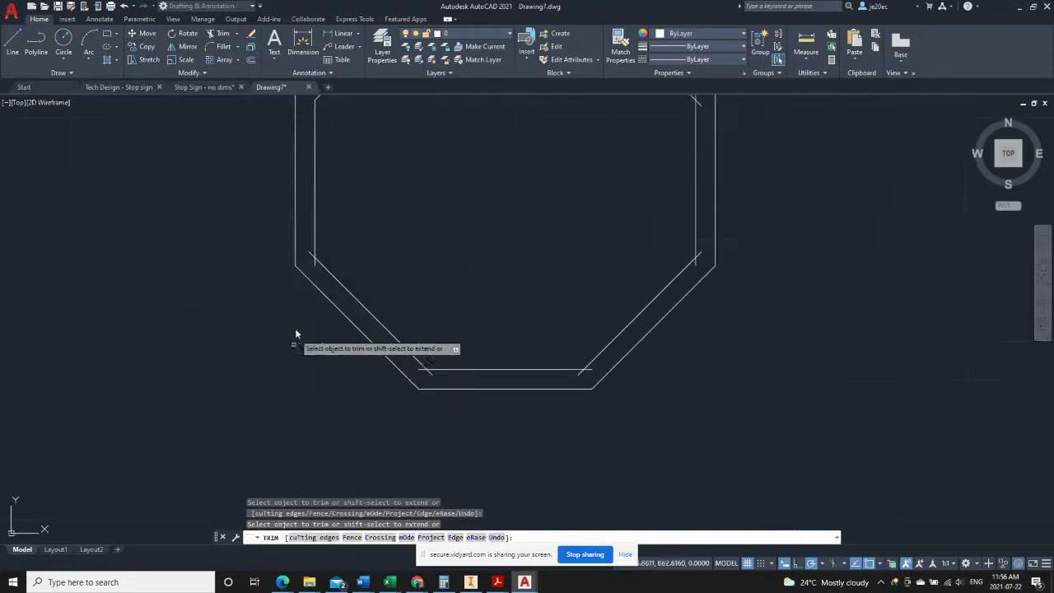
left_click(311, 255)
Trim the overhangs at the inner lower-right and right corners.
scroll(415, 403, "up", 6)
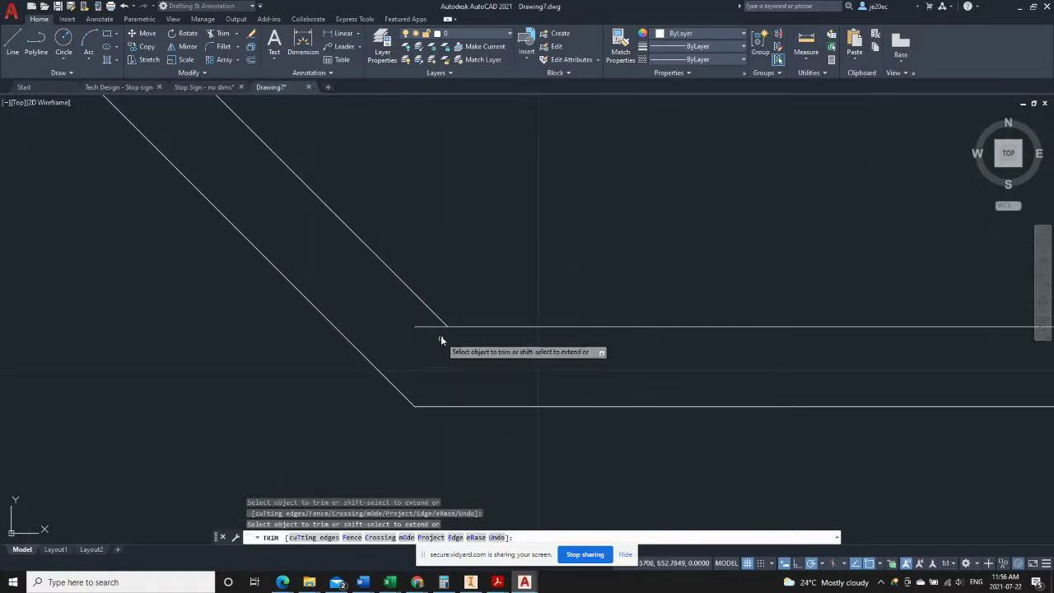
scroll(825, 340, "up", 3)
scroll(825, 340, "down", 8)
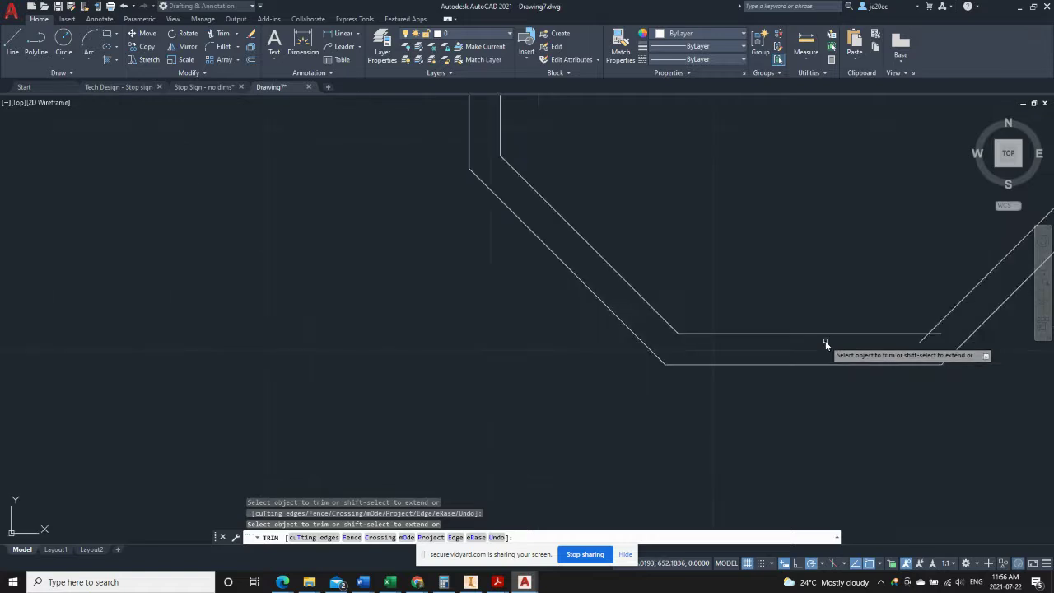
scroll(527, 365, "down", 2)
left_click(512, 383)
left_click(527, 376)
middle_click_drag(640, 273, 501, 442)
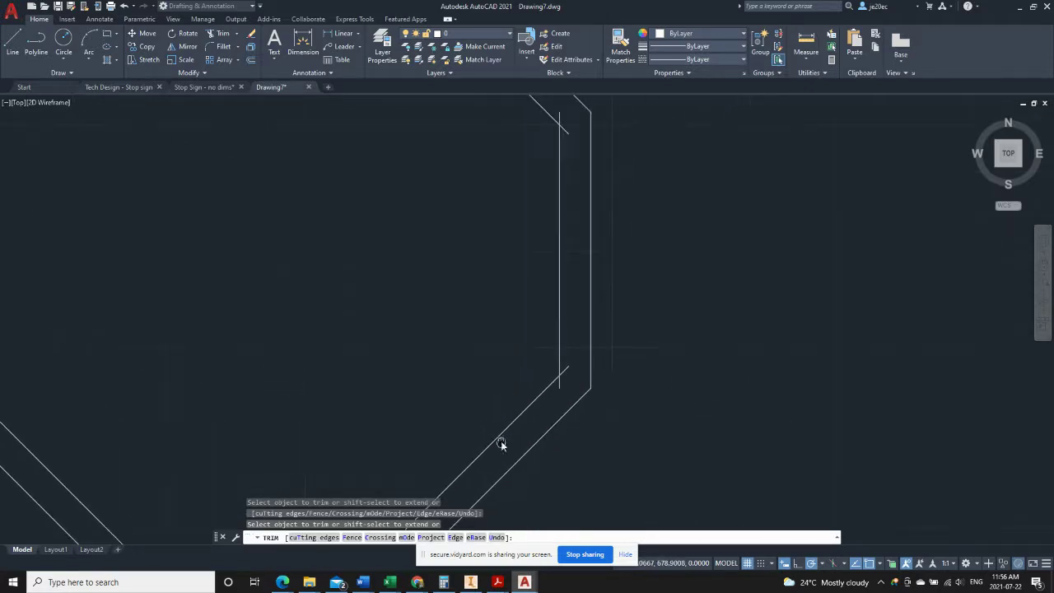
left_click(566, 367)
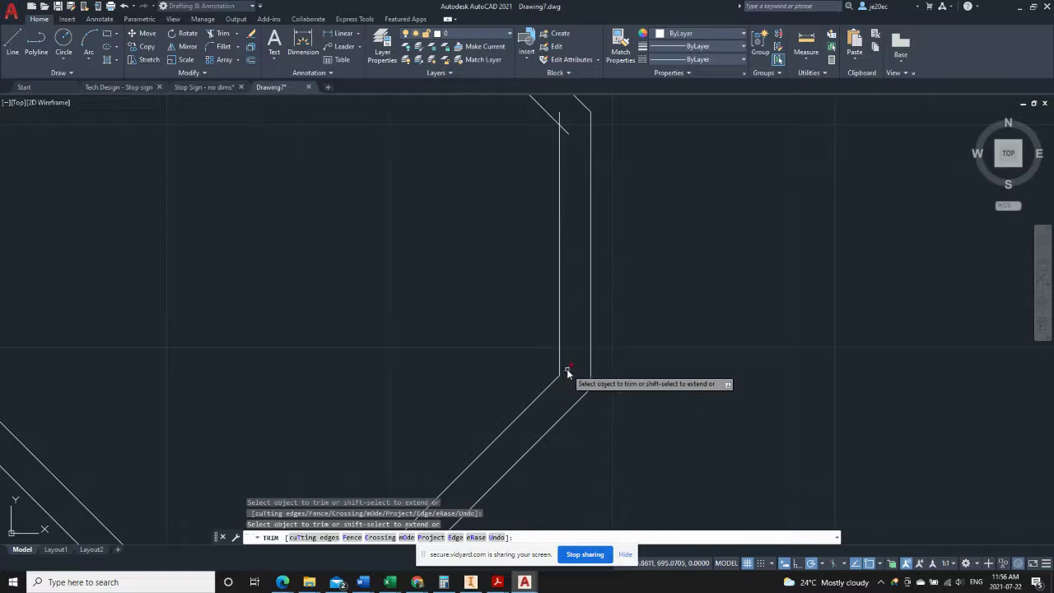
Trim the remaining right and top corner tails, then centre the whole octagon in view.
middle_click_drag(514, 271, 478, 481)
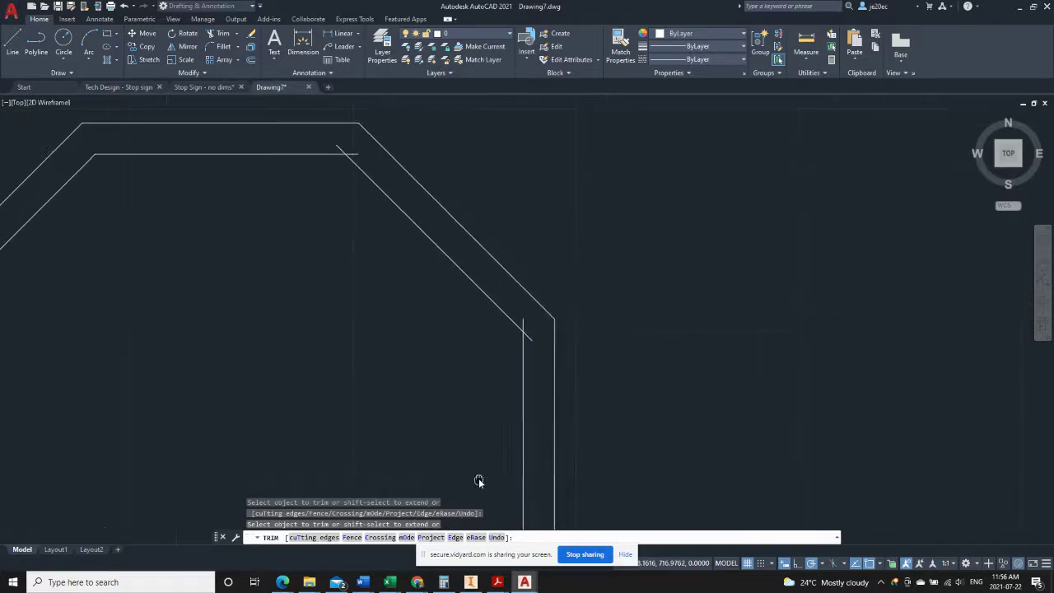
left_click(529, 337)
left_click(524, 324)
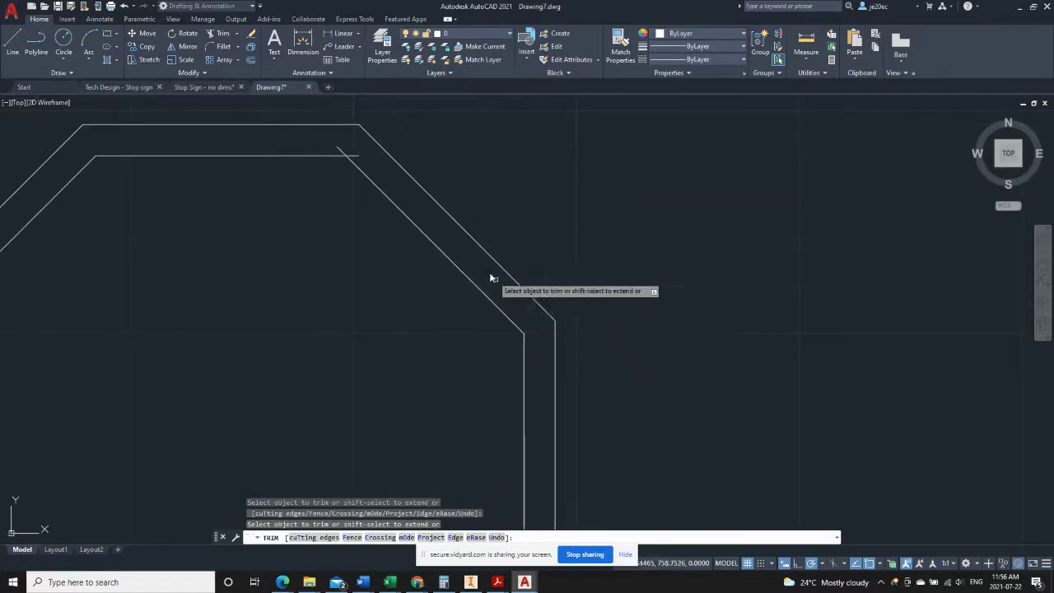
left_click(356, 155)
left_click(339, 149)
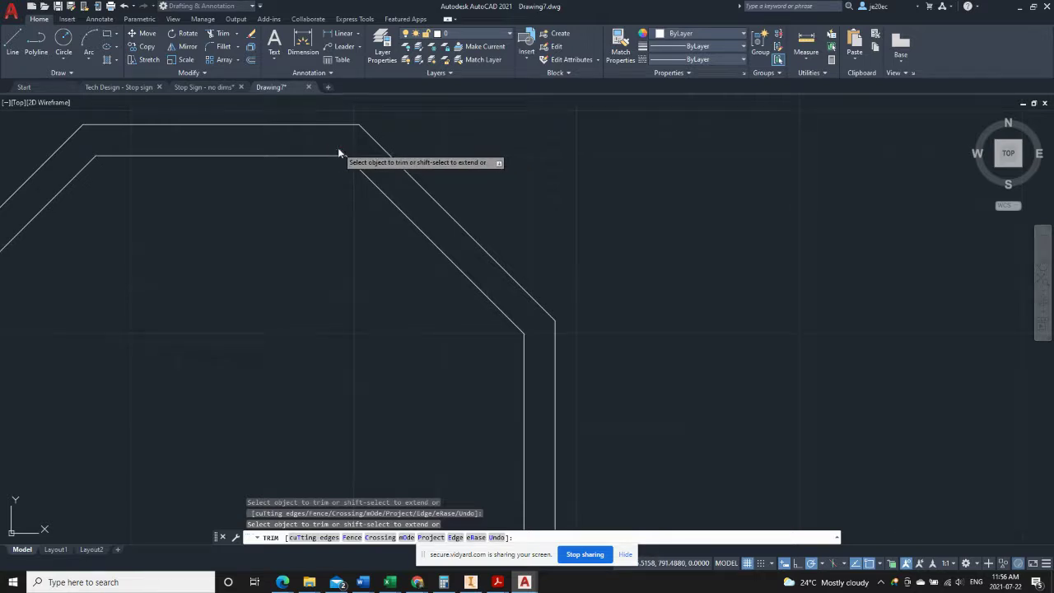
key("Return")
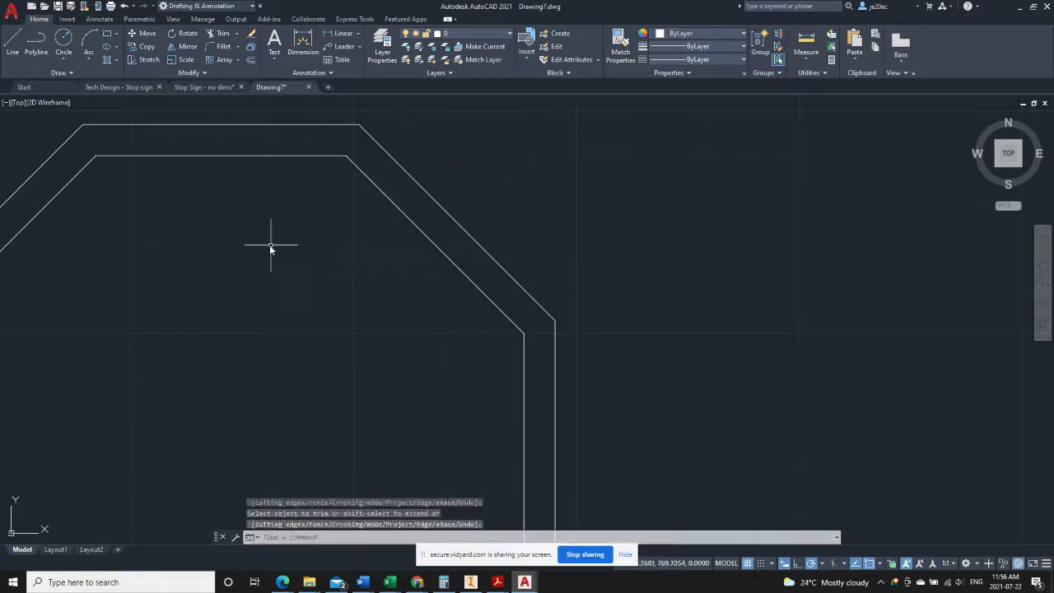
scroll(248, 266, "up", 2)
scroll(247, 271, "down", 4)
middle_click_drag(247, 271, 557, 207)
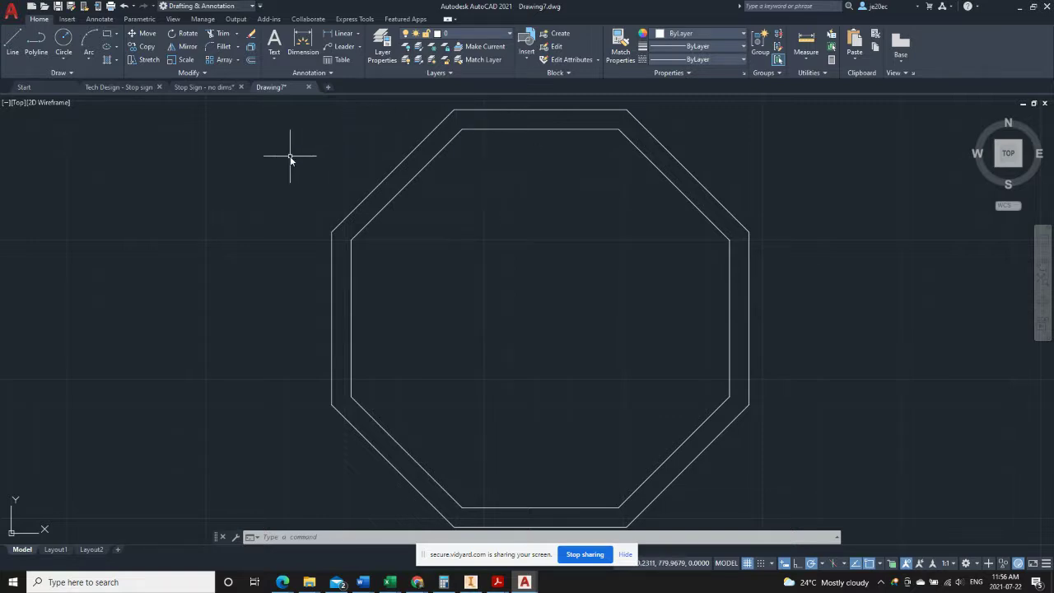
Offset the outer top edge 50 inward, then offset that new line another 50 below.
left_click(252, 62)
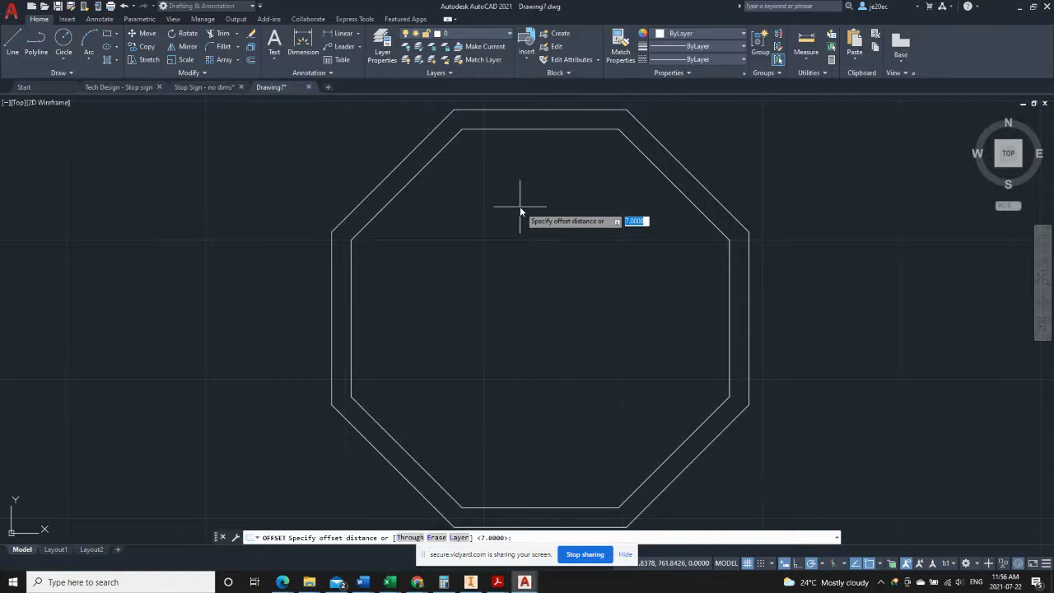
type("50")
key("Return")
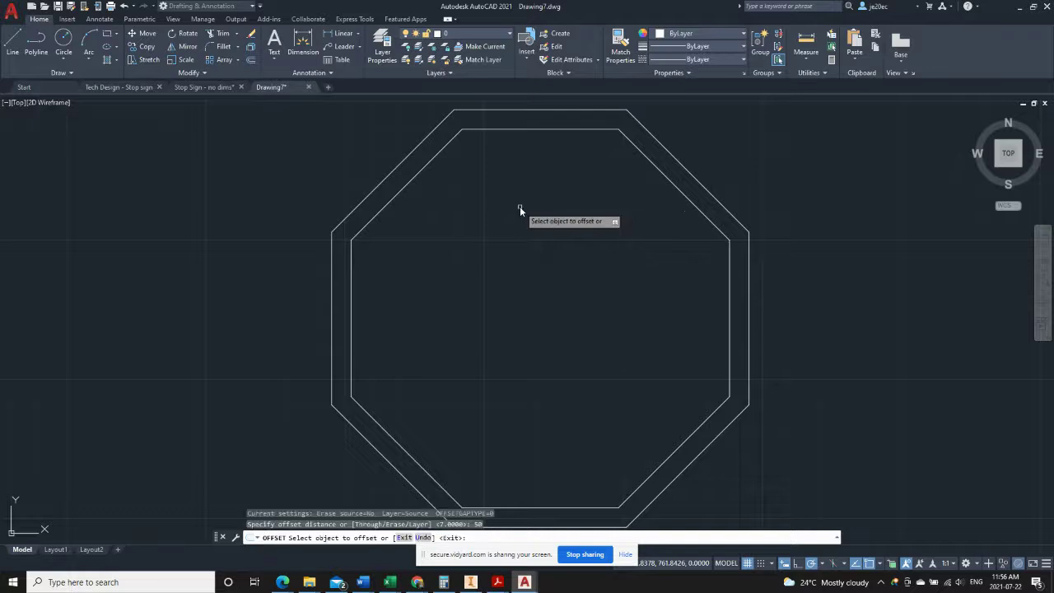
left_click(519, 110)
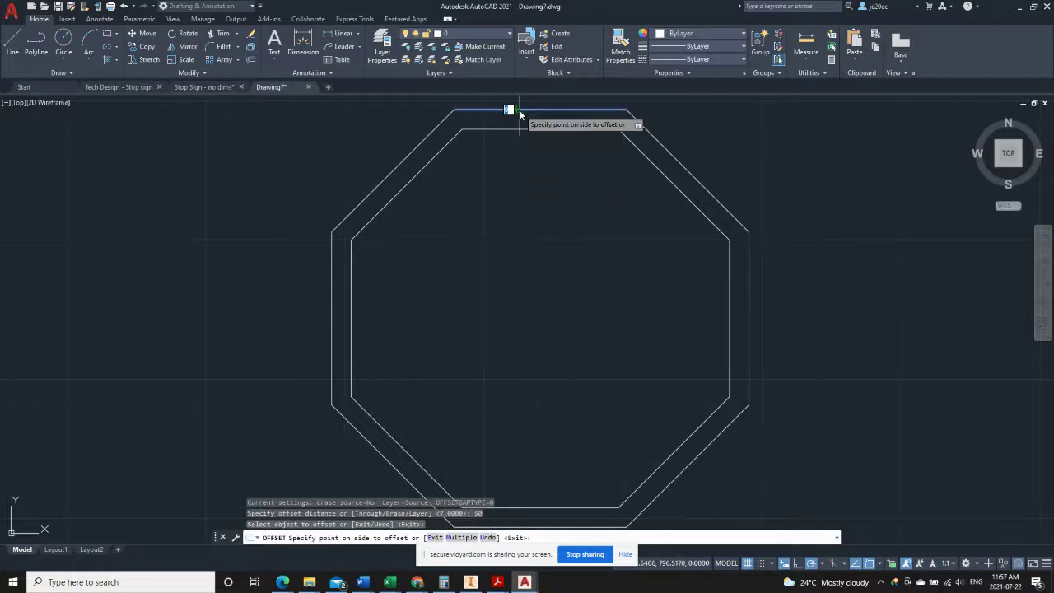
left_click(508, 313)
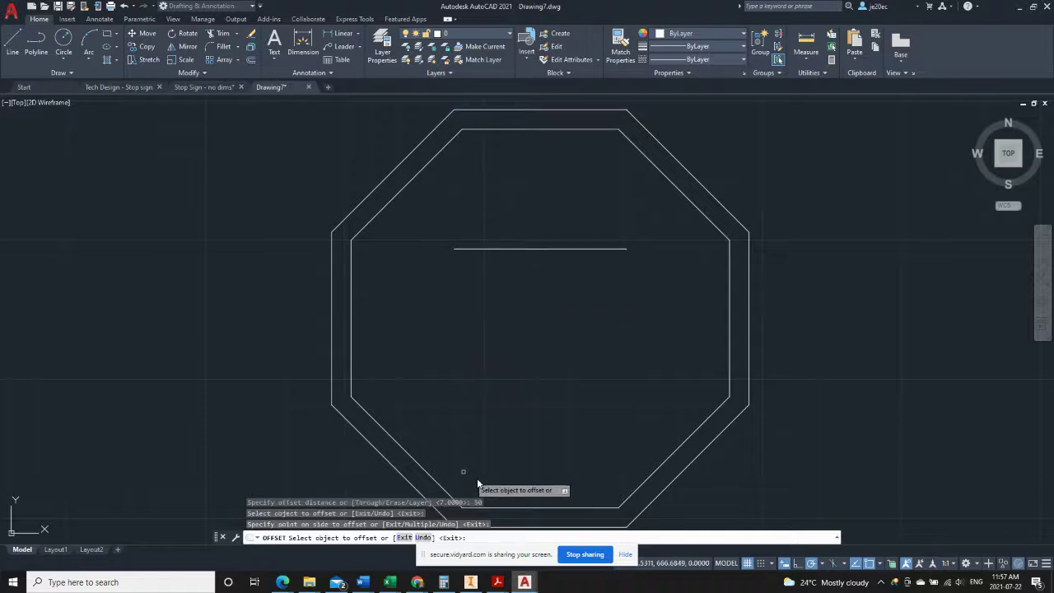
left_click(516, 248)
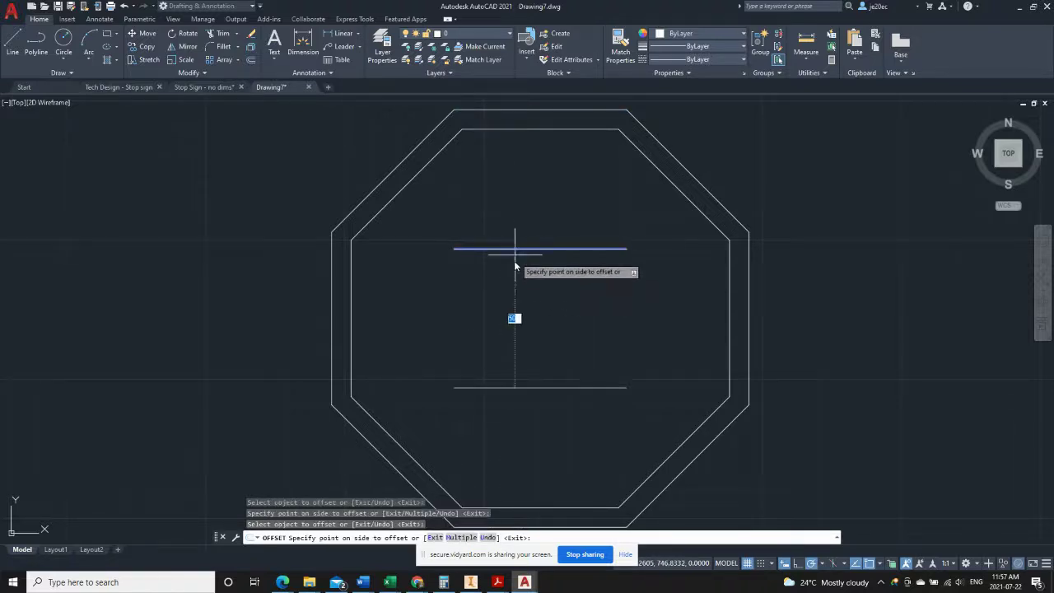
left_click(483, 347)
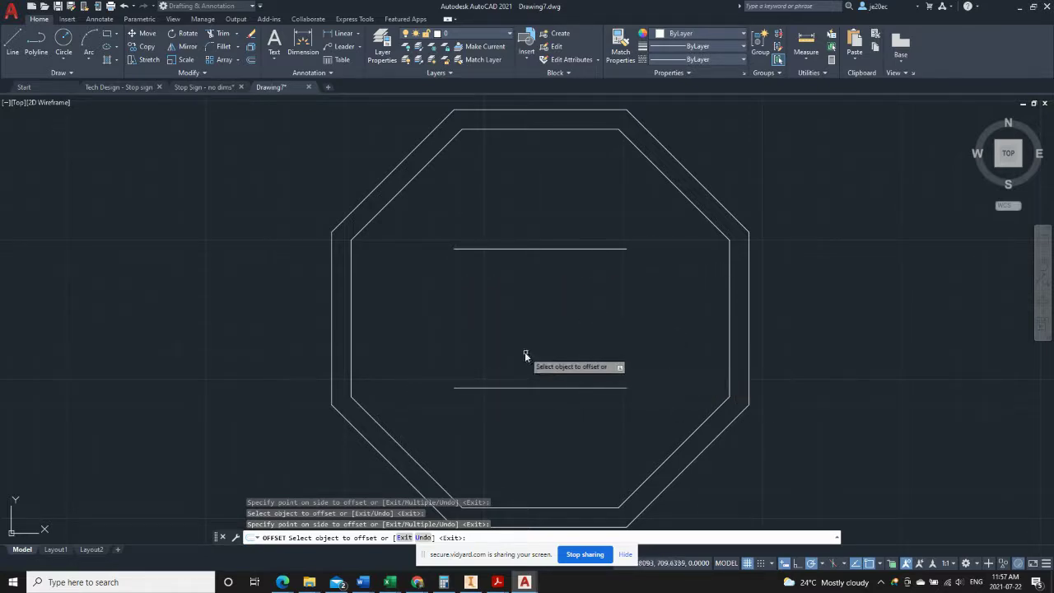
key("Escape")
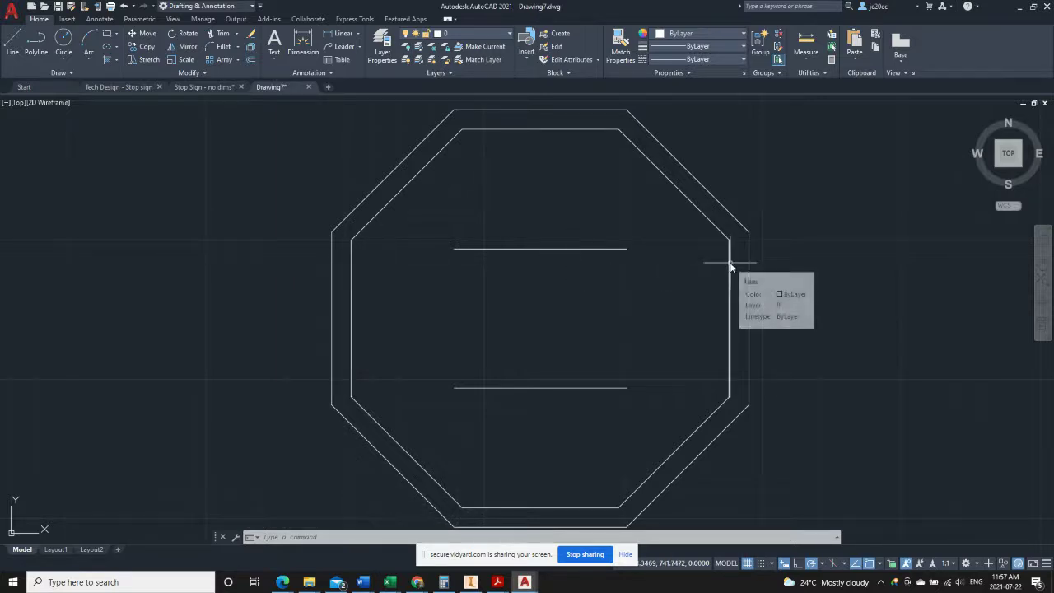
Extend both guidelines to the inner octagon's left and right vertical edges as boundaries.
left_click(236, 35)
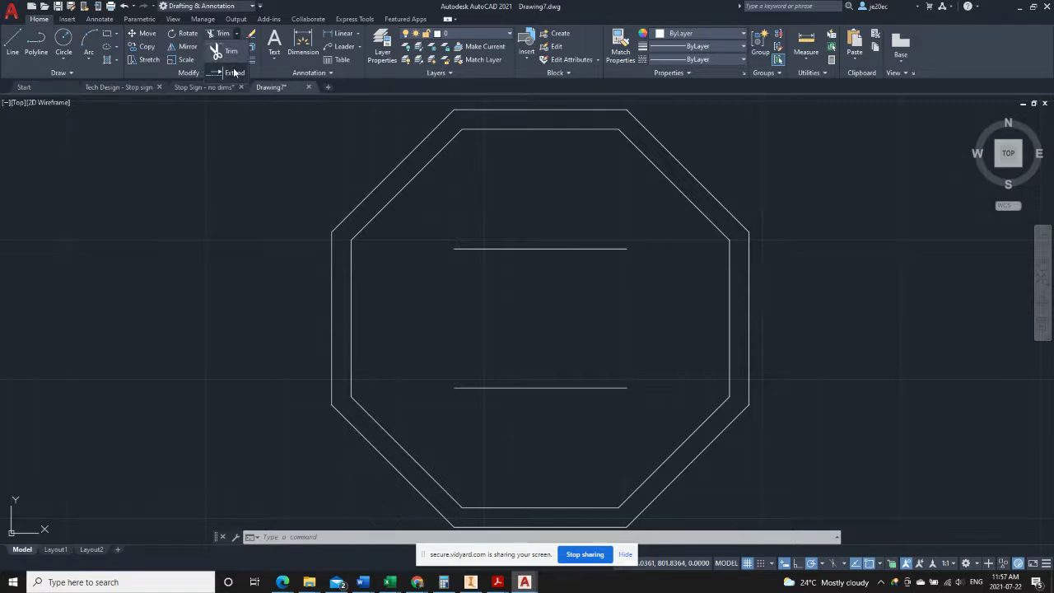
left_click(234, 73)
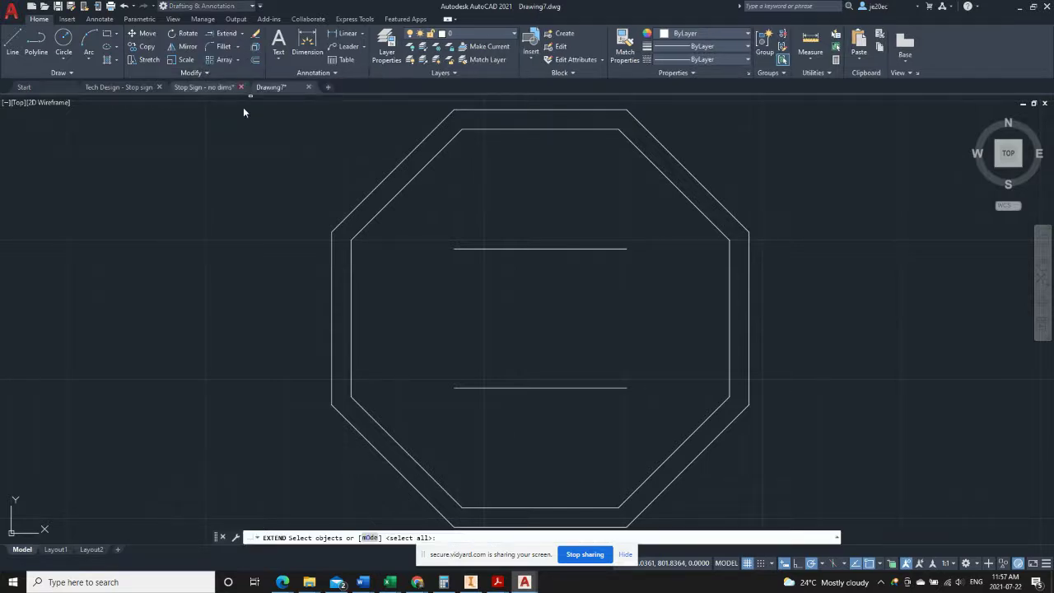
left_click(351, 283)
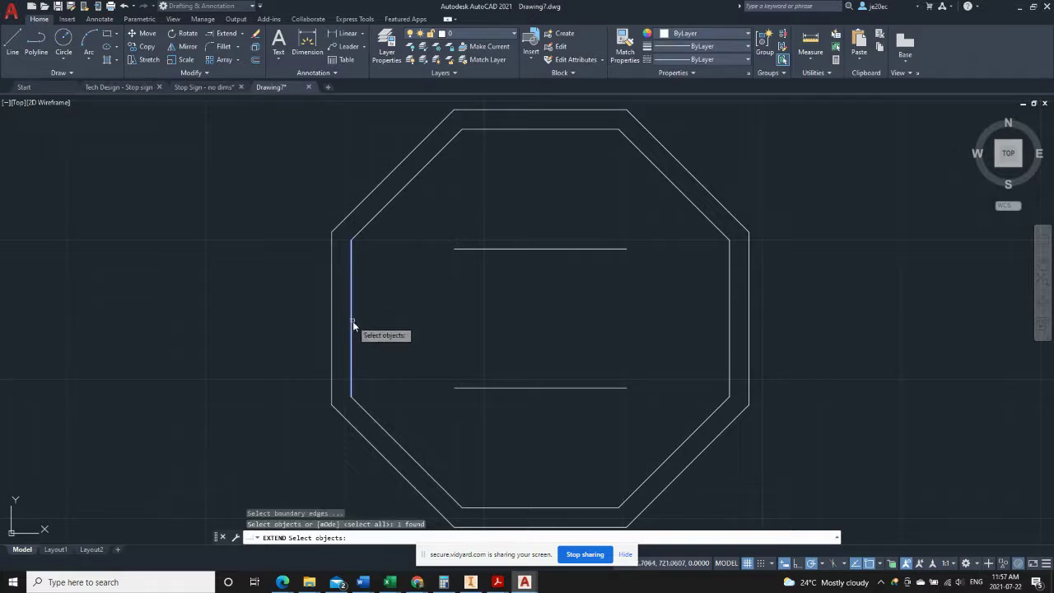
left_click(729, 336)
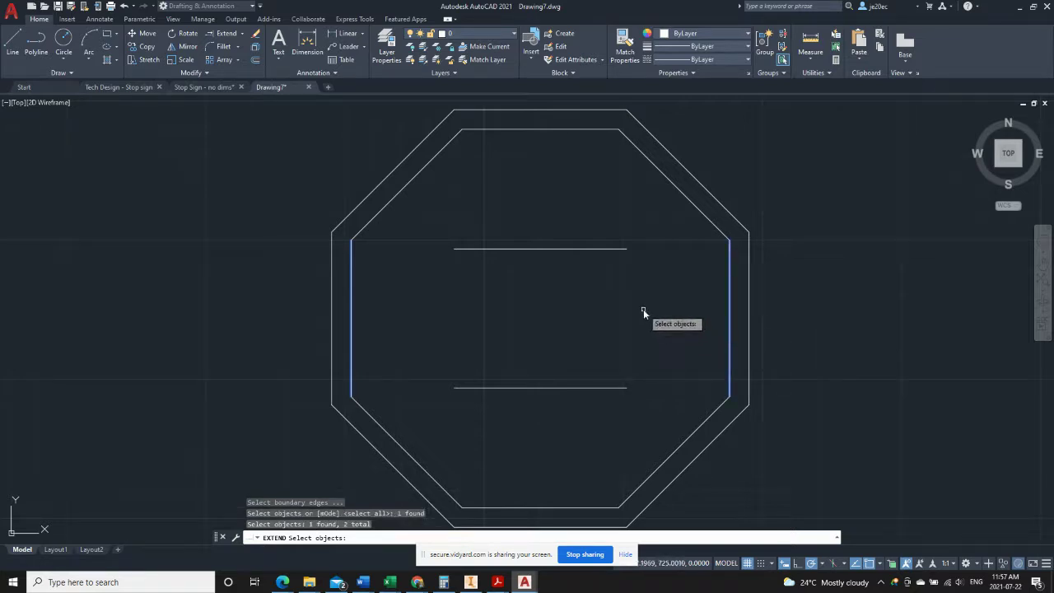
key("Return")
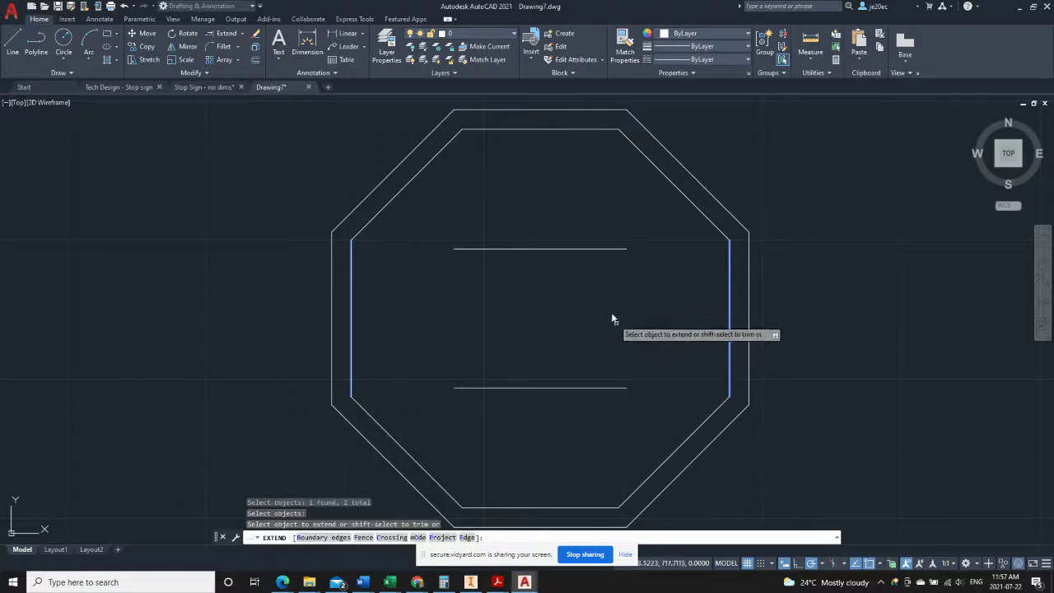
left_click(623, 249)
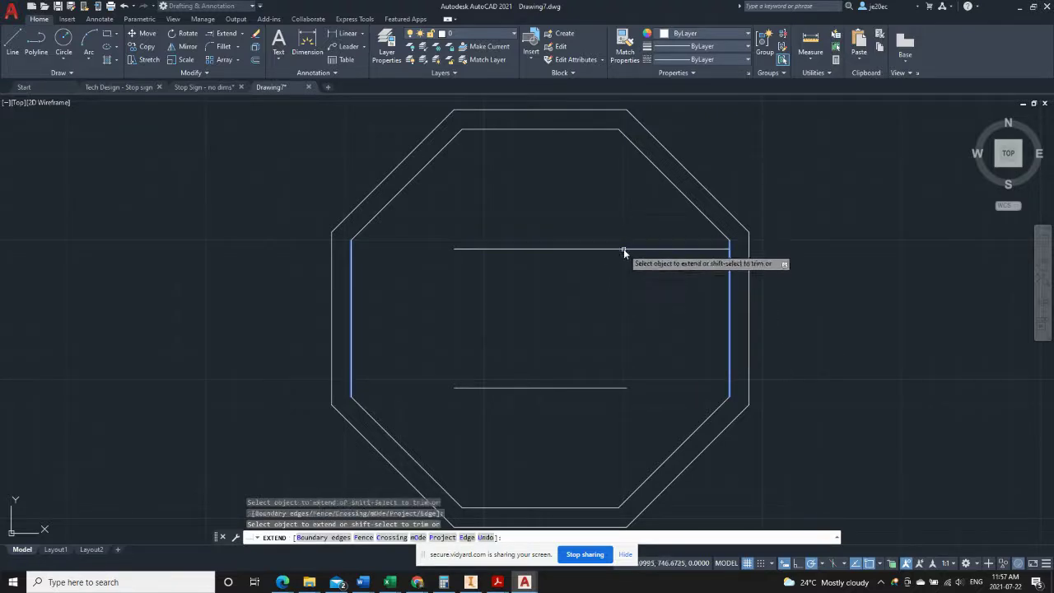
left_click(620, 388)
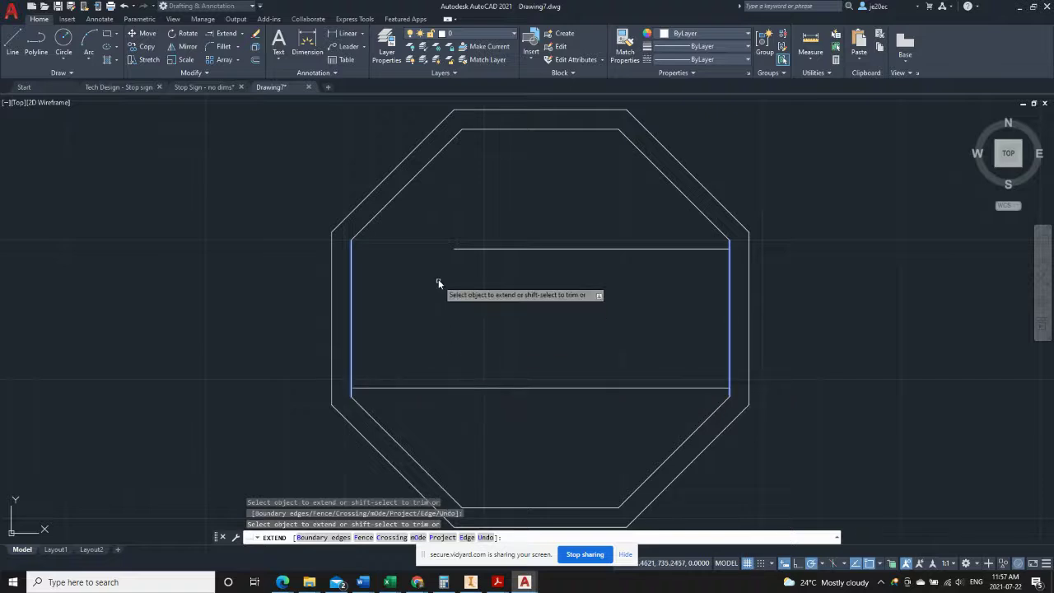
left_click(457, 250)
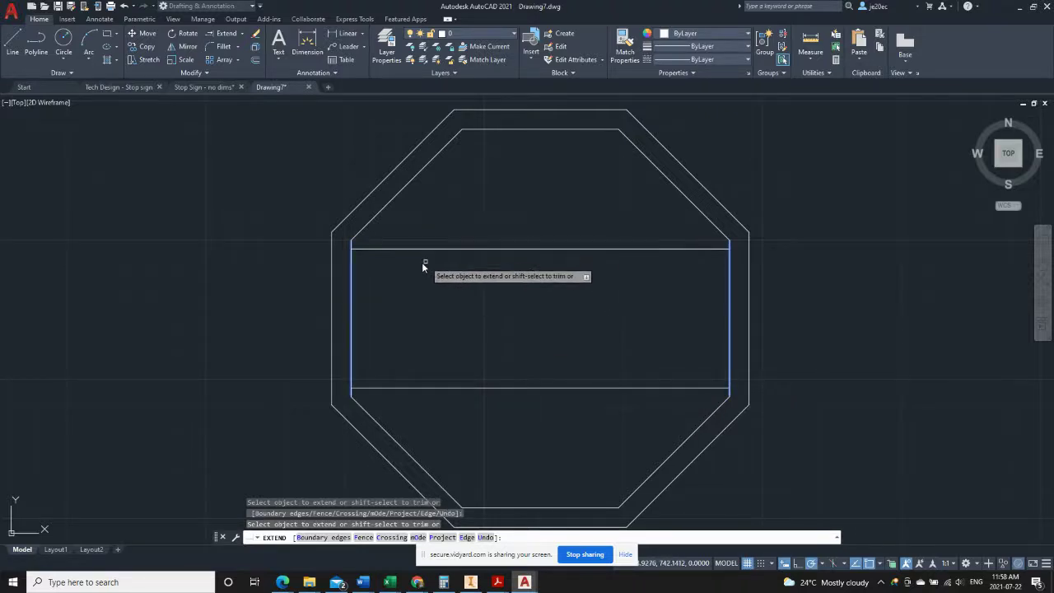
key("Return")
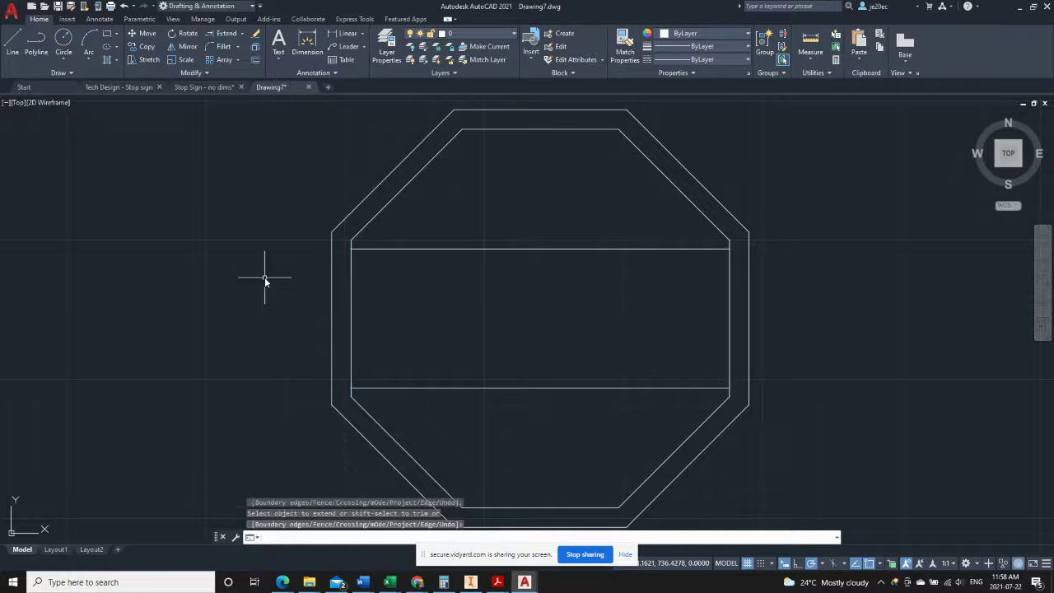